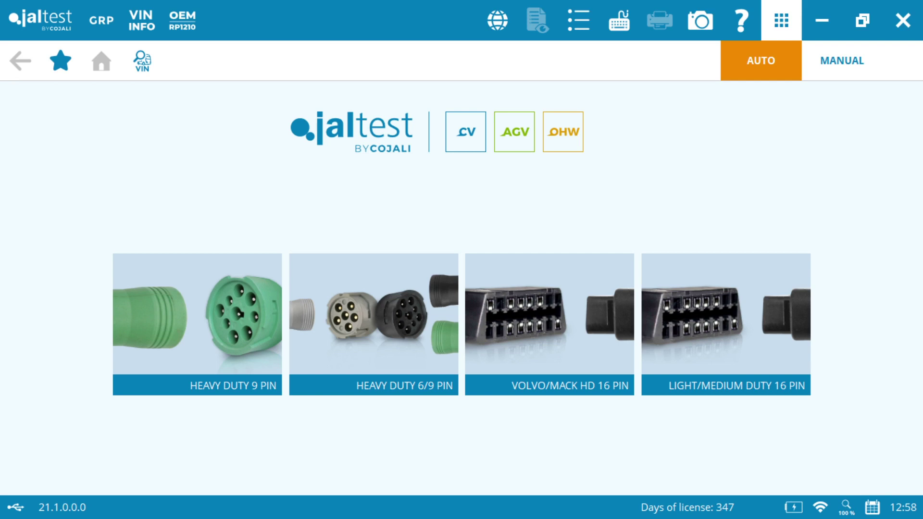
Go to Preferences > Configuration > Activate Expert Mode to see the PIN-modified warning
{"action": "left_click", "coordinate": [549, 322]}
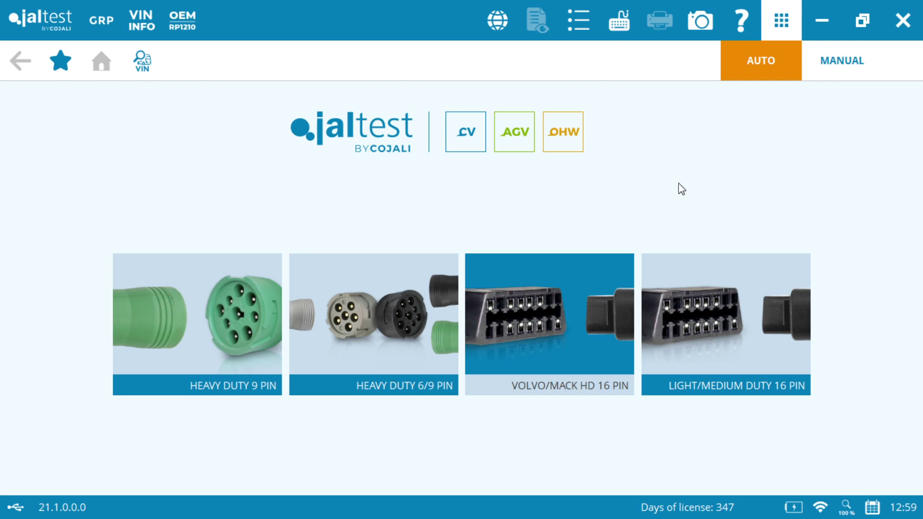
{"action": "left_click", "coordinate": [585, 21]}
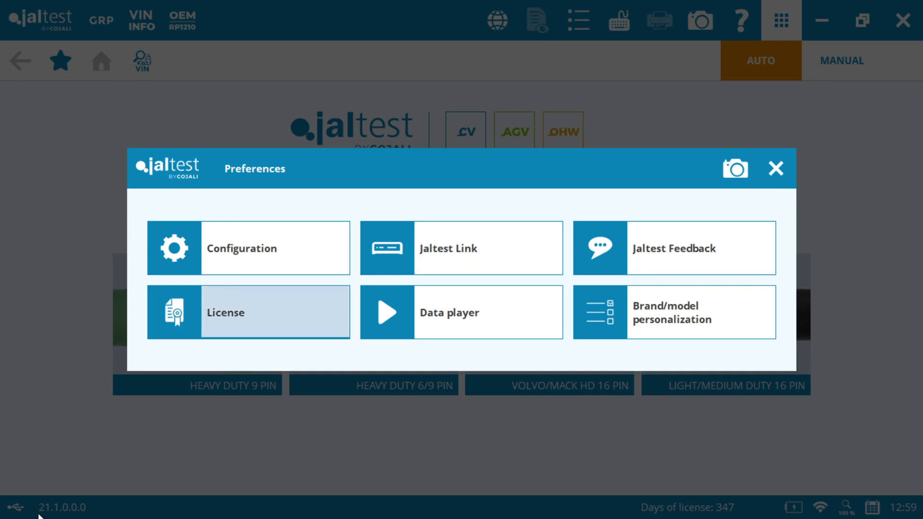
{"action": "left_click", "coordinate": [246, 266]}
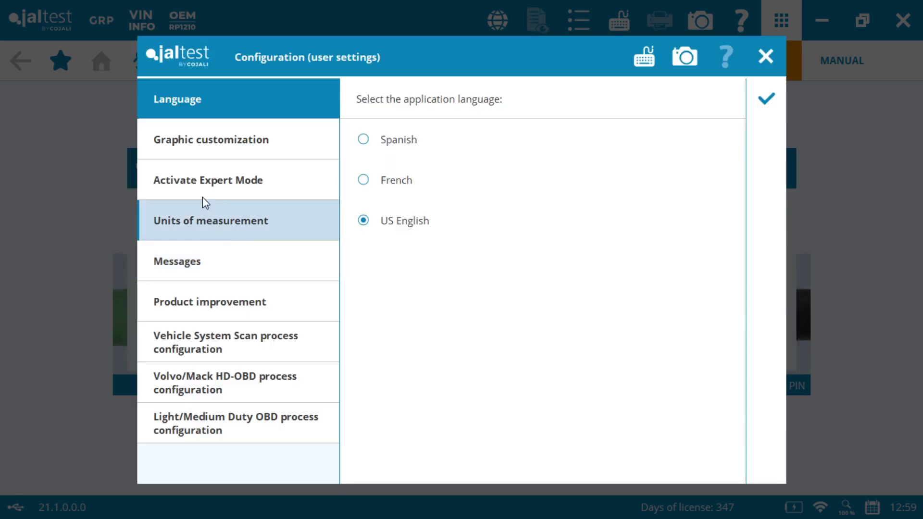
{"action": "left_click", "coordinate": [204, 199]}
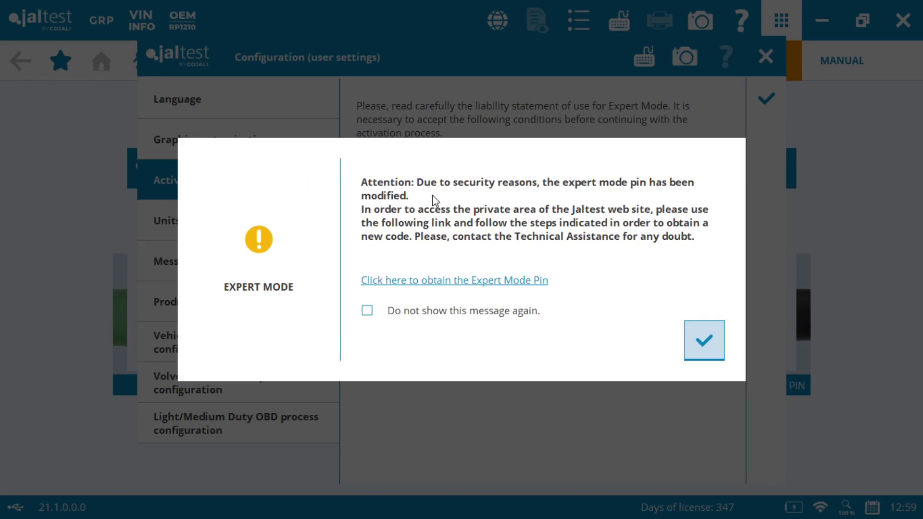
Open the Expert Mode PIN web page, switch the site to English and log in to the client area
{"action": "left_click", "coordinate": [422, 284]}
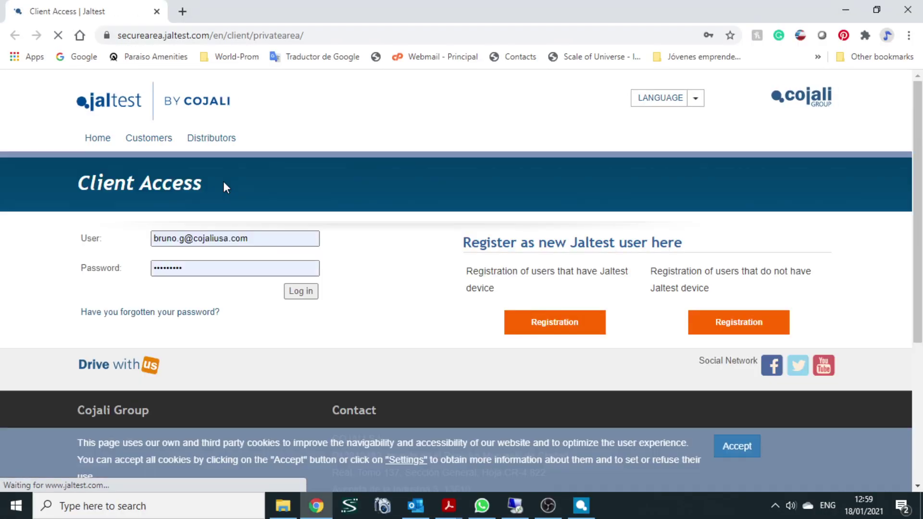
{"action": "left_click", "coordinate": [696, 100]}
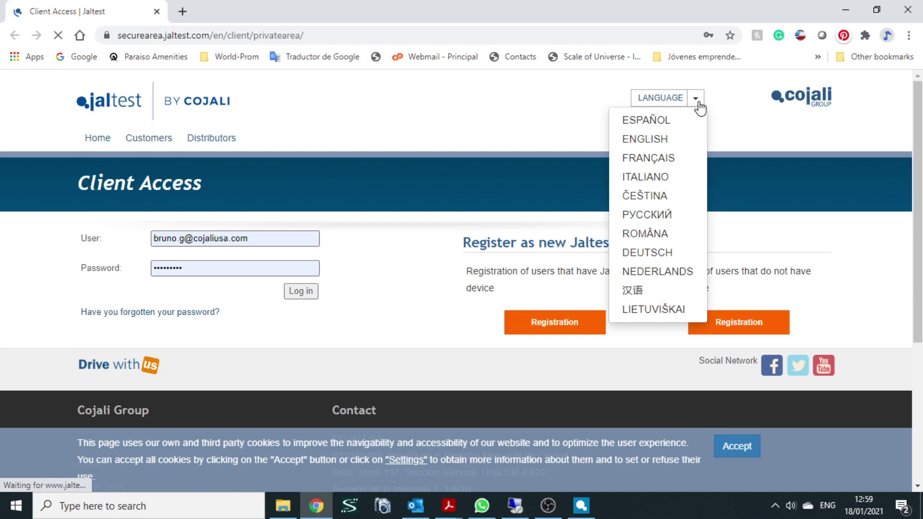
{"action": "left_click", "coordinate": [645, 142]}
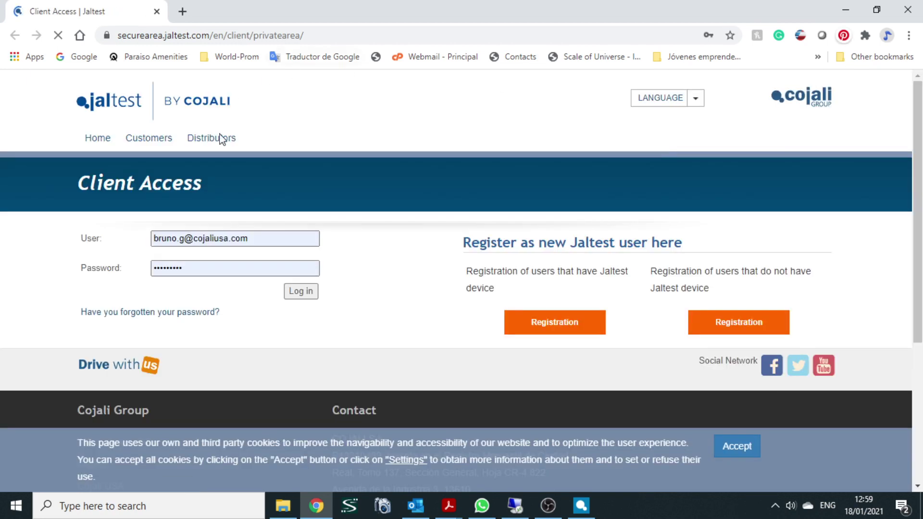
{"action": "left_click", "coordinate": [301, 292]}
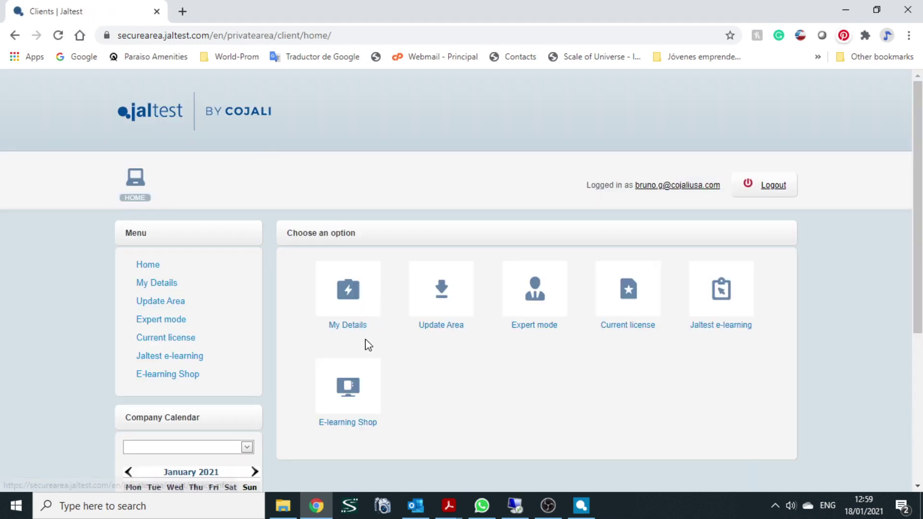
{"action": "scroll", "coordinate": [370, 315], "scroll_direction": "down", "scroll_amount": 3}
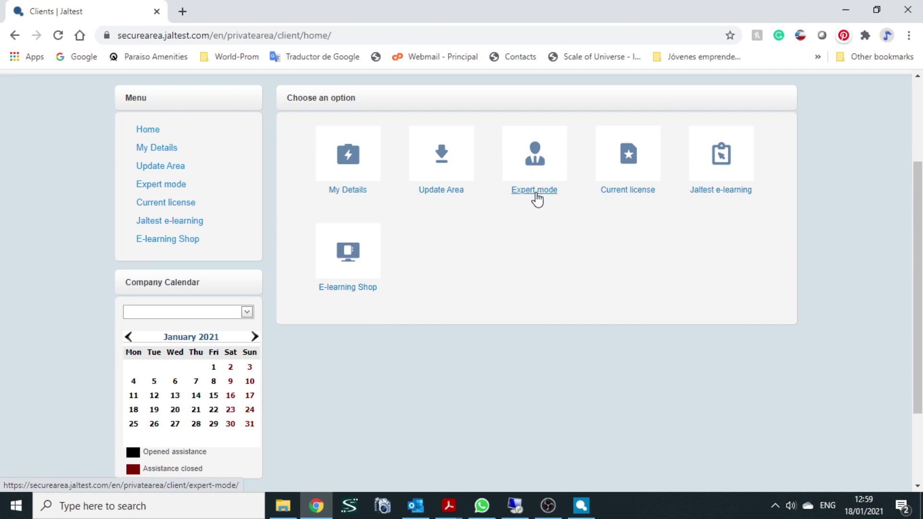
On the Expert mode request page, autofill the saved name, mobile and e-mail, enter the ID number, and accept data-protection consent
{"action": "left_click", "coordinate": [535, 194]}
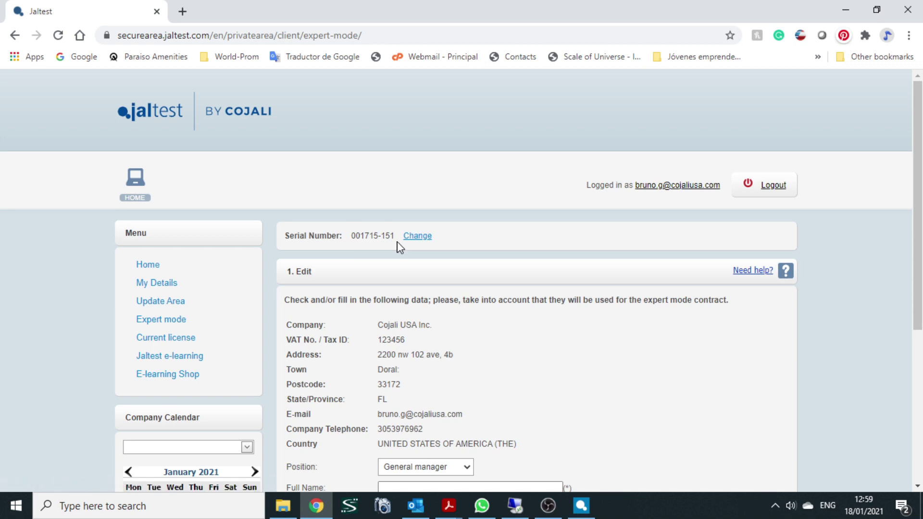
{"action": "scroll", "coordinate": [373, 248], "scroll_direction": "down", "scroll_amount": 2}
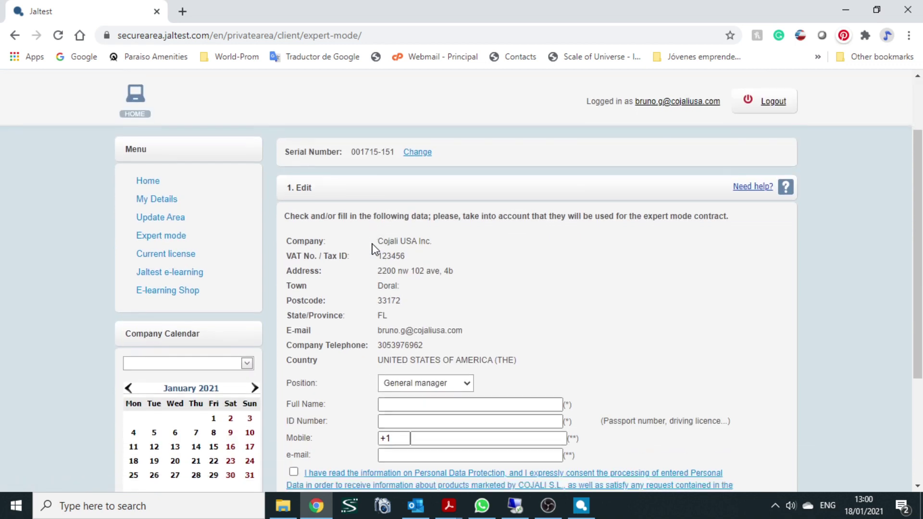
{"action": "scroll", "coordinate": [373, 247], "scroll_direction": "down", "scroll_amount": 3}
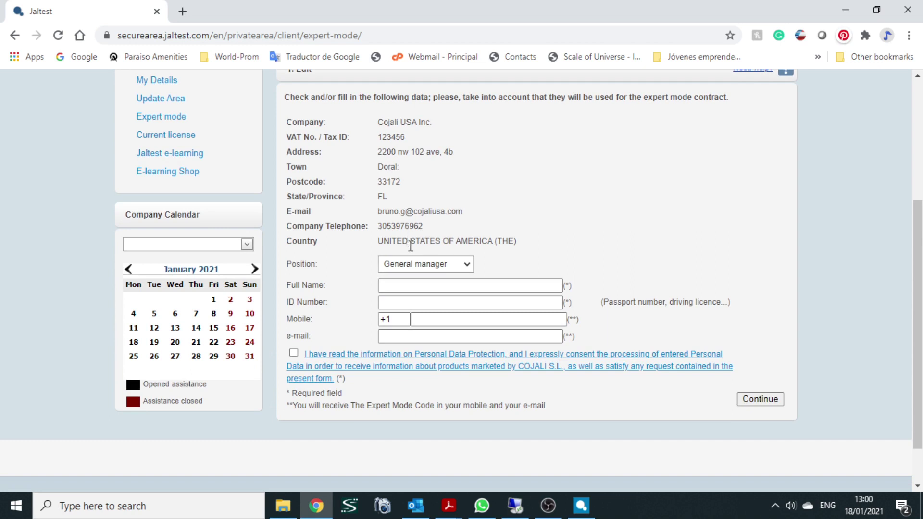
{"action": "left_click", "coordinate": [414, 287]}
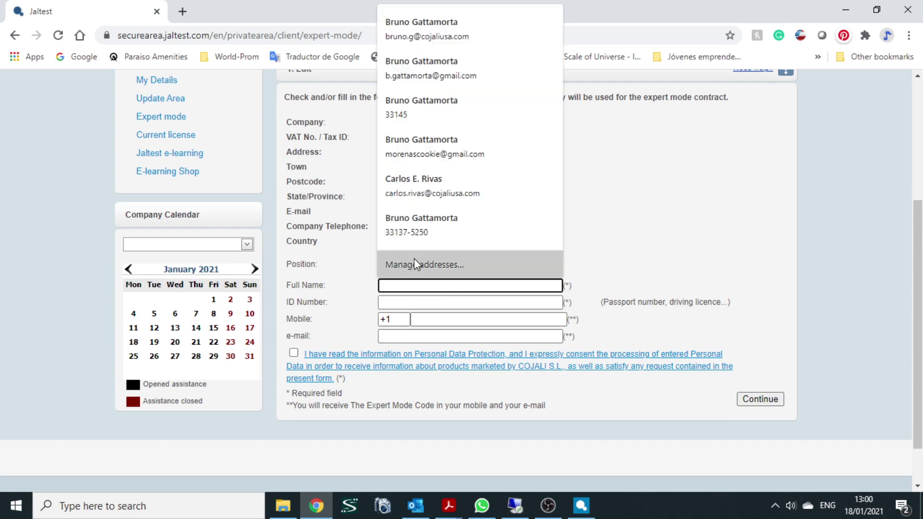
{"action": "left_click", "coordinate": [428, 65]}
{"action": "left_click", "coordinate": [445, 301]}
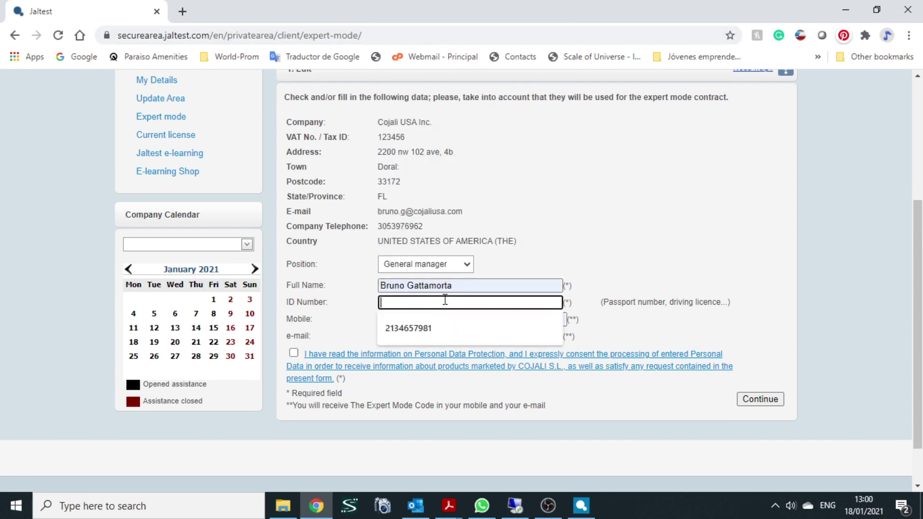
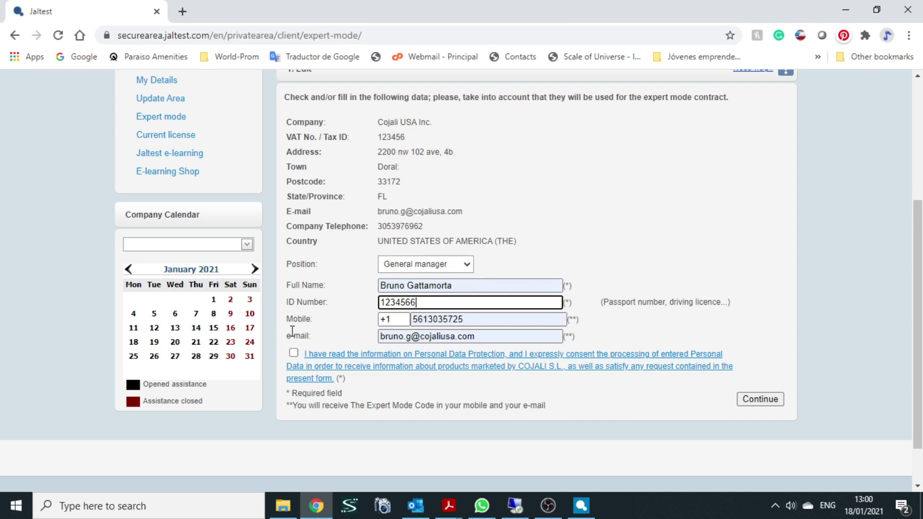
{"action": "left_click", "coordinate": [293, 353]}
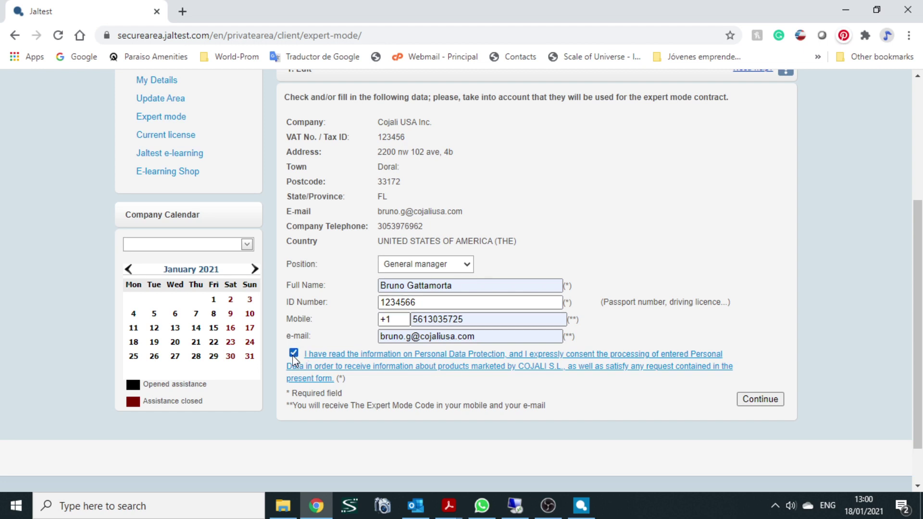
{"action": "scroll", "coordinate": [418, 361], "scroll_direction": "down", "scroll_amount": 1}
Submit the contact details and keep software version 20.3.X.X for the request
{"action": "left_click", "coordinate": [751, 350]}
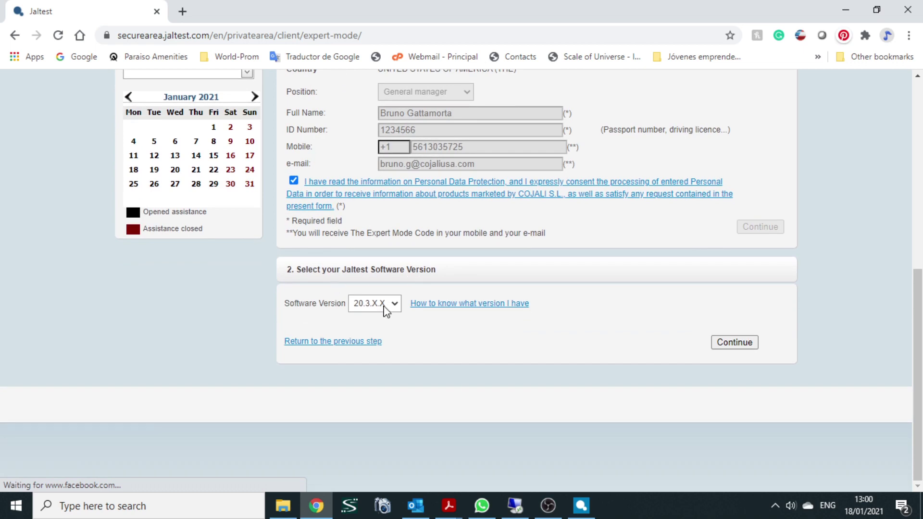
{"action": "left_click", "coordinate": [397, 308]}
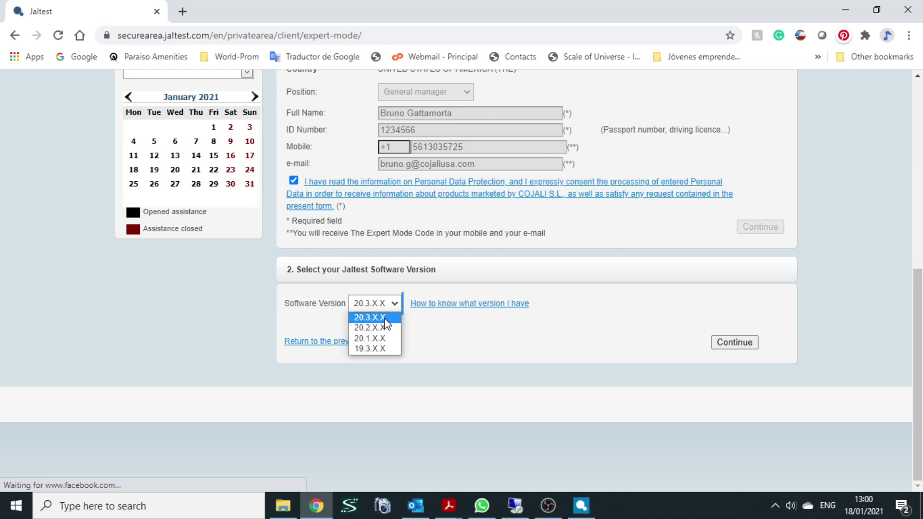
{"action": "left_click", "coordinate": [393, 305]}
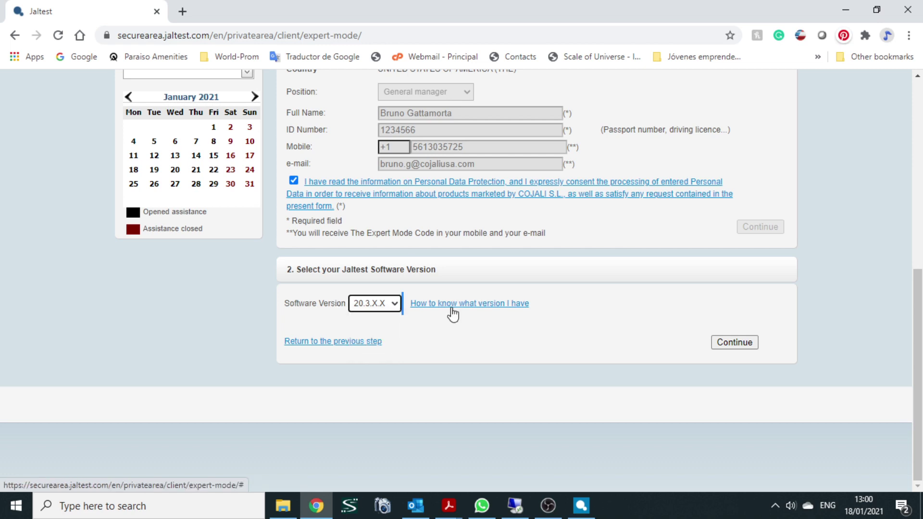
{"action": "left_click", "coordinate": [733, 345]}
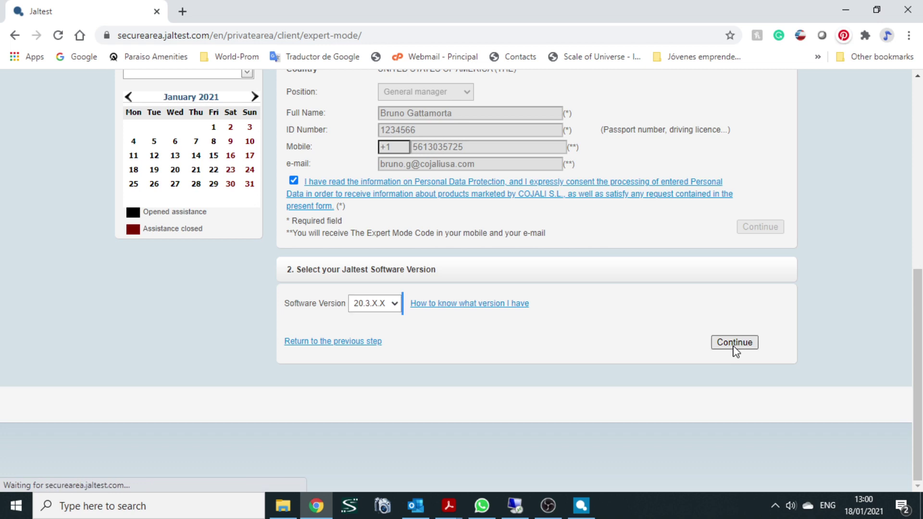
Accept the Expert Mode contract terms and minimize Chrome to return to Jaltest
{"action": "scroll", "coordinate": [635, 353], "scroll_direction": "down", "scroll_amount": 4}
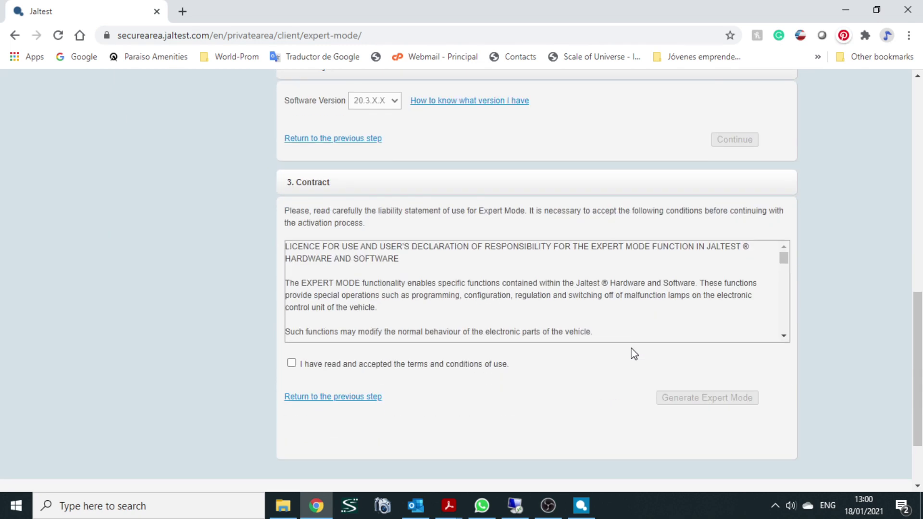
{"action": "left_click", "coordinate": [291, 365]}
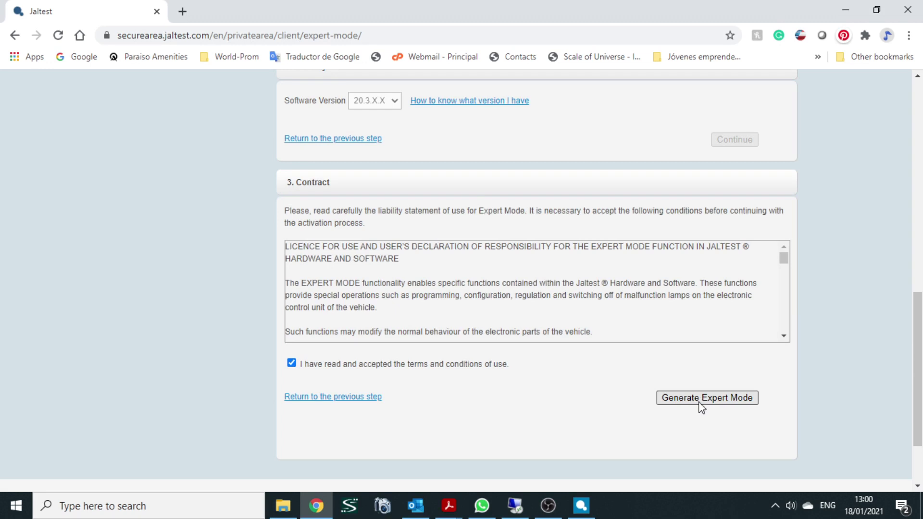
{"action": "left_click", "coordinate": [847, 5]}
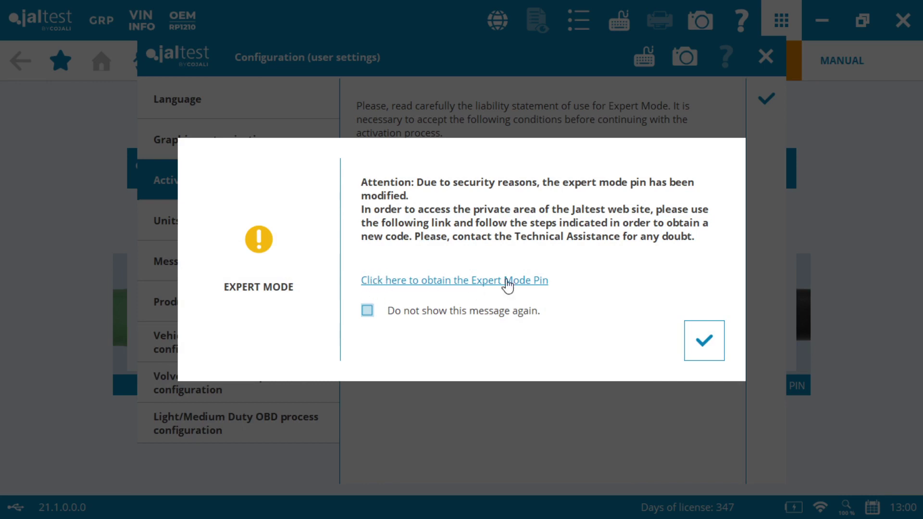
Dismiss the changed-PIN notice, accept the terms, and enter the new 6-digit PIN to activate Expert Mode
{"action": "left_click", "coordinate": [702, 343]}
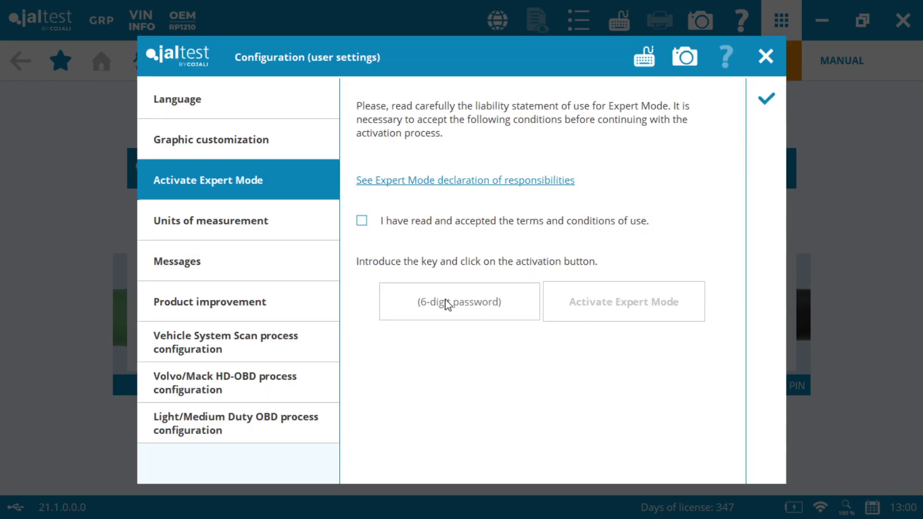
{"action": "left_click", "coordinate": [361, 220]}
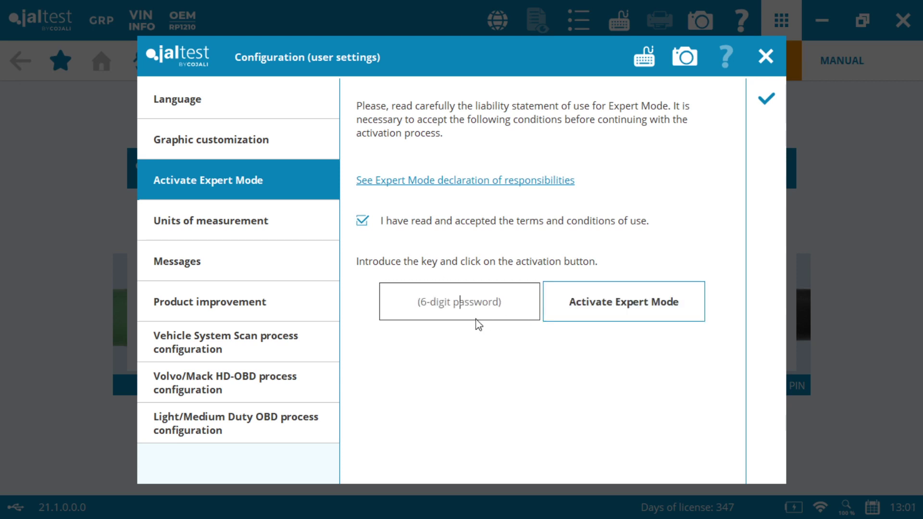
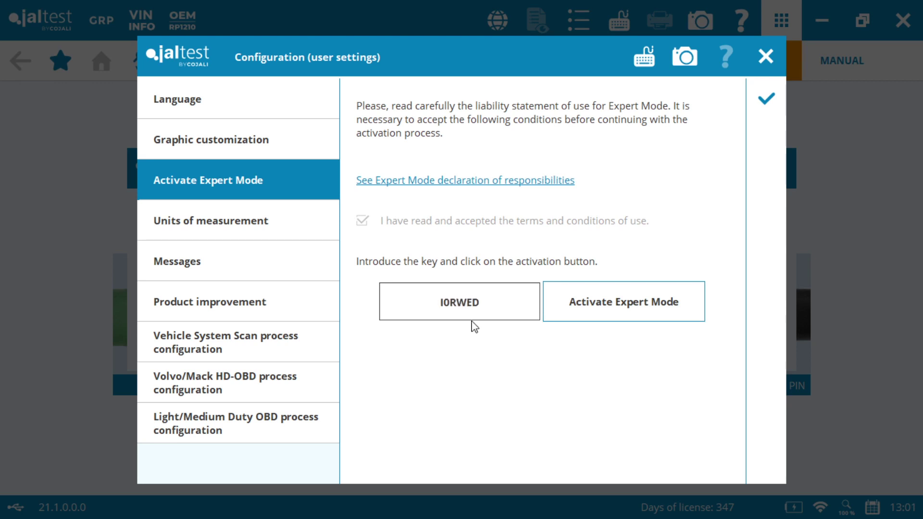
{"action": "key", "text": "Return"}
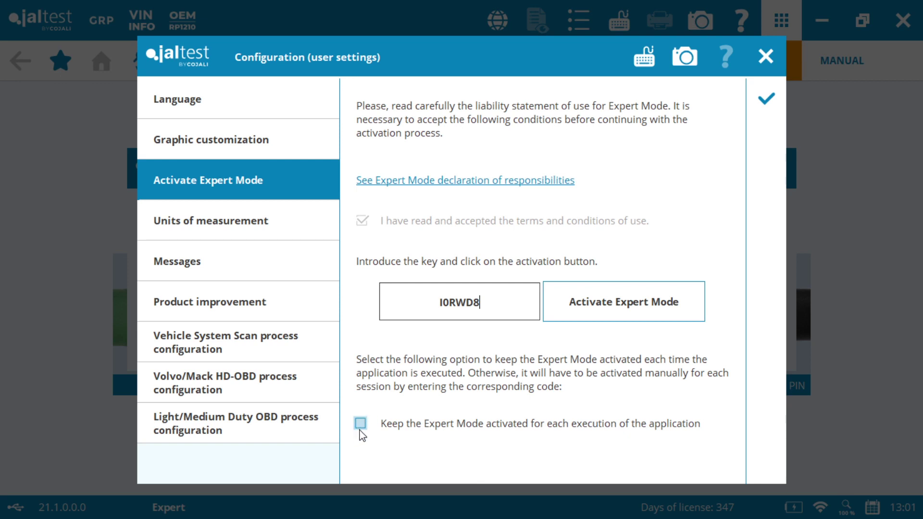
Enable 'Keep the Expert Mode activated', save the configuration, confirm, and close Preferences
{"action": "left_click", "coordinate": [361, 423]}
{"action": "left_click", "coordinate": [549, 307]}
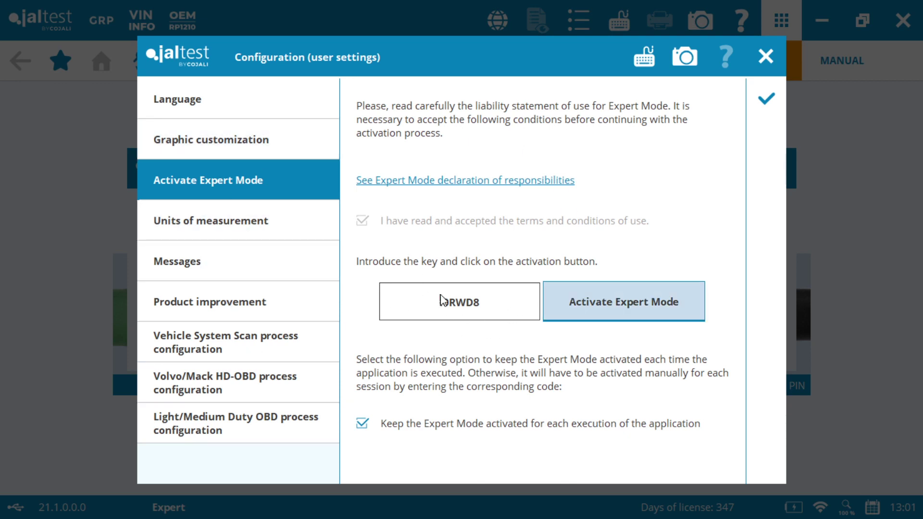
{"action": "left_click", "coordinate": [767, 103]}
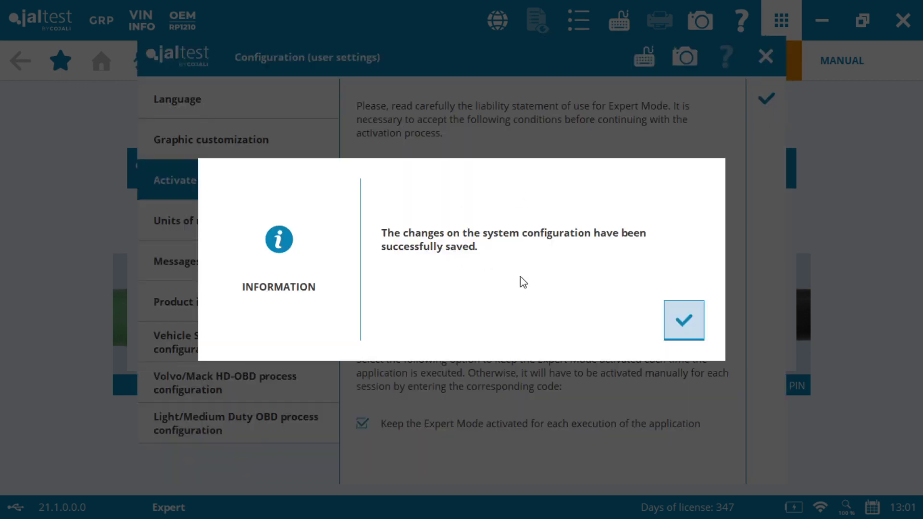
{"action": "left_click", "coordinate": [684, 323]}
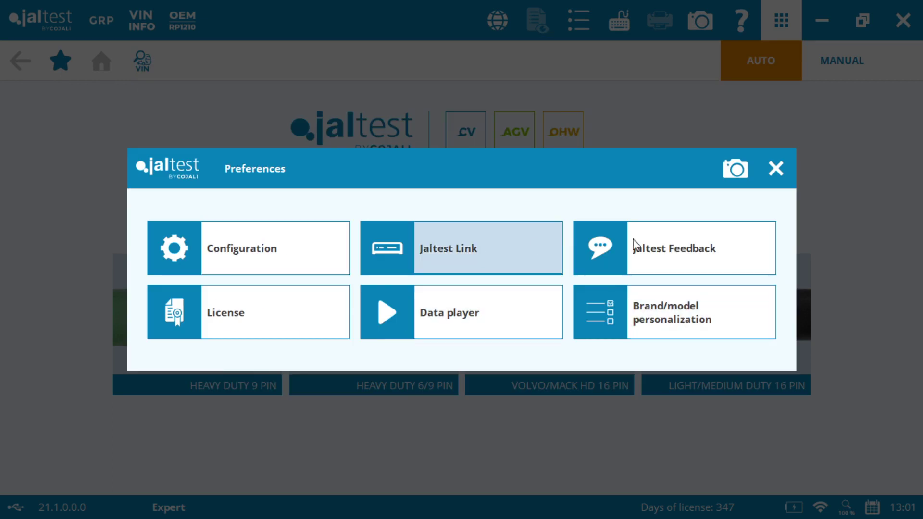
{"action": "left_click", "coordinate": [774, 170]}
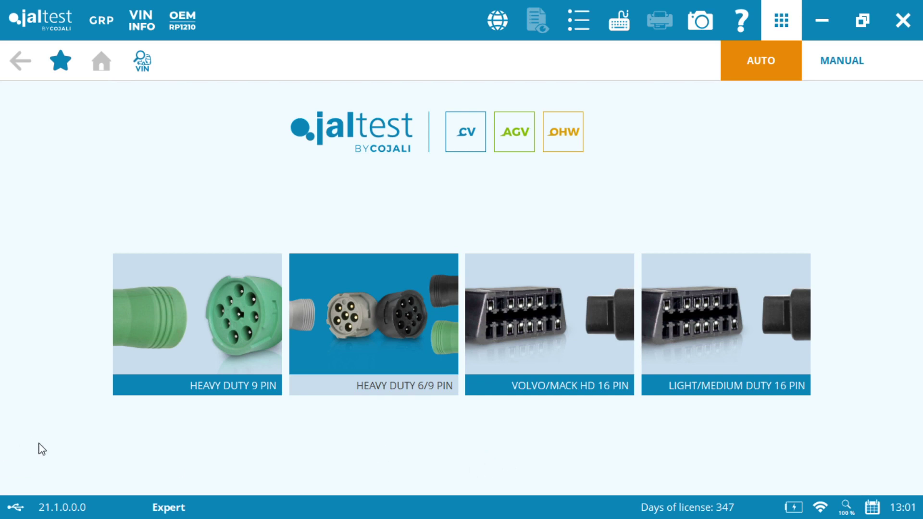
Open the jaltest.com Client Access login page via the Social Networks and web page links
{"action": "left_click", "coordinate": [185, 333]}
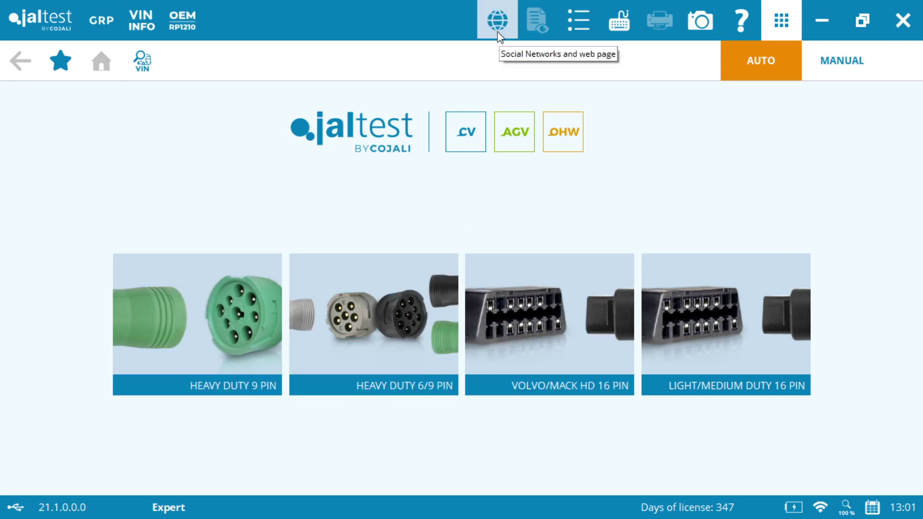
{"action": "left_click", "coordinate": [498, 34]}
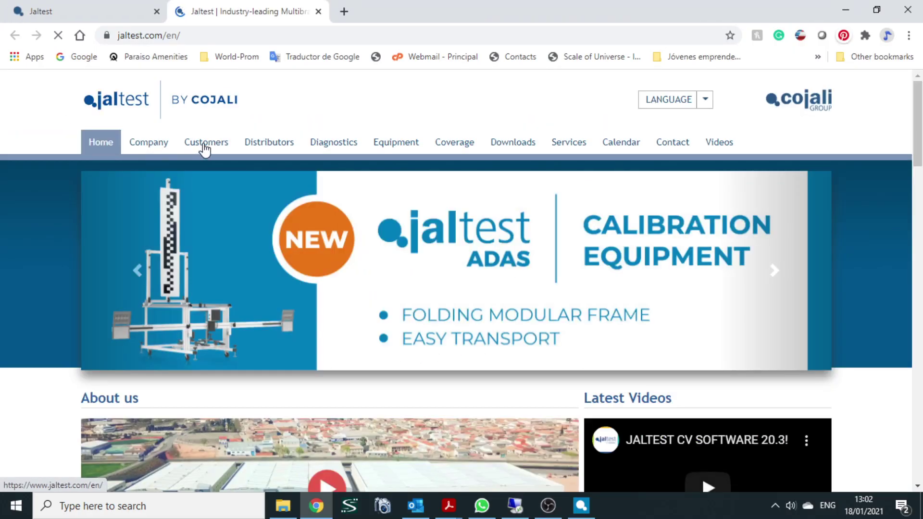
{"action": "left_click", "coordinate": [204, 149]}
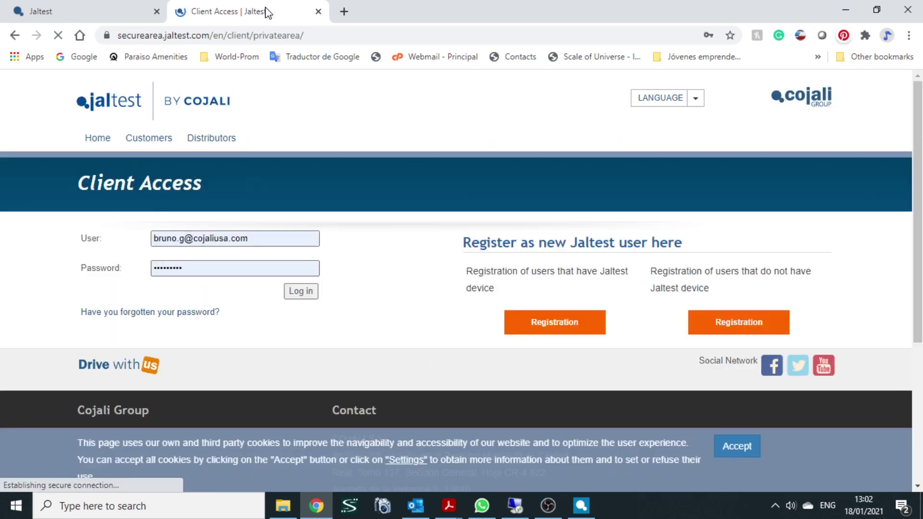
Minimize Chrome and close the Social Networks and web page window to return to the home screen
{"action": "left_click", "coordinate": [846, 6]}
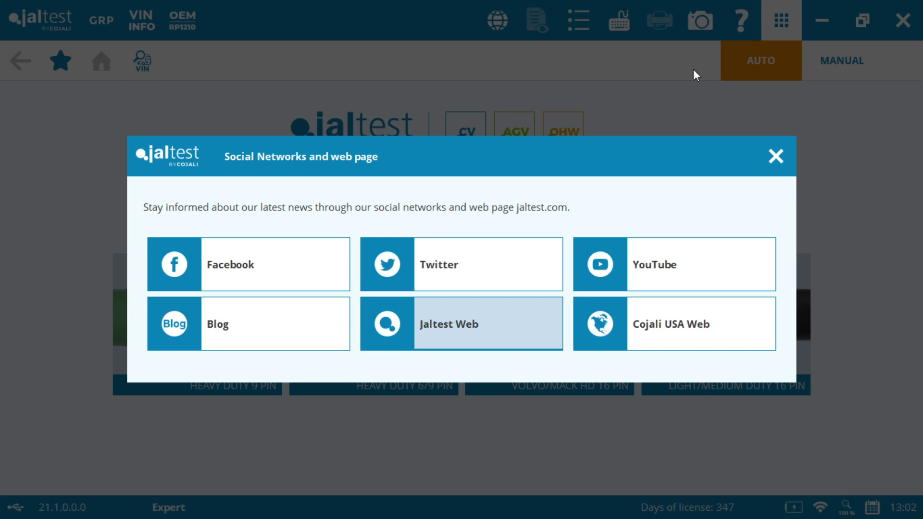
{"action": "left_click", "coordinate": [776, 156]}
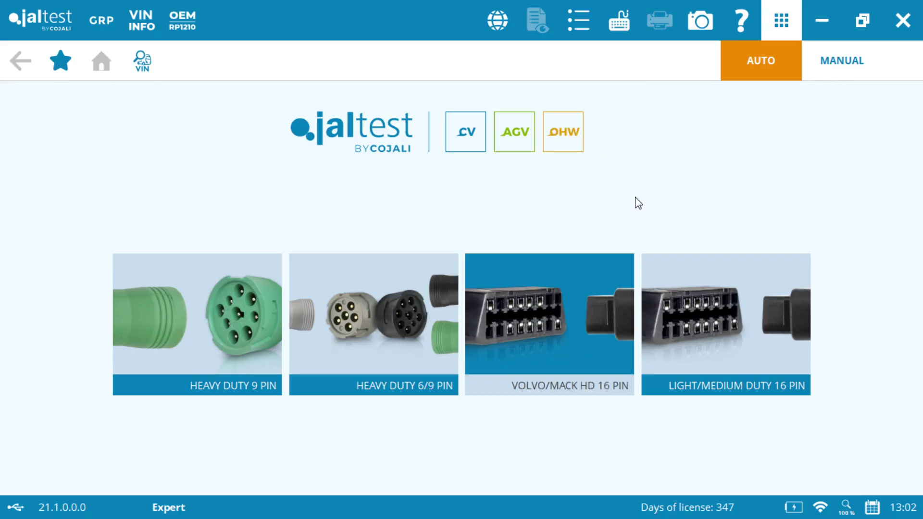